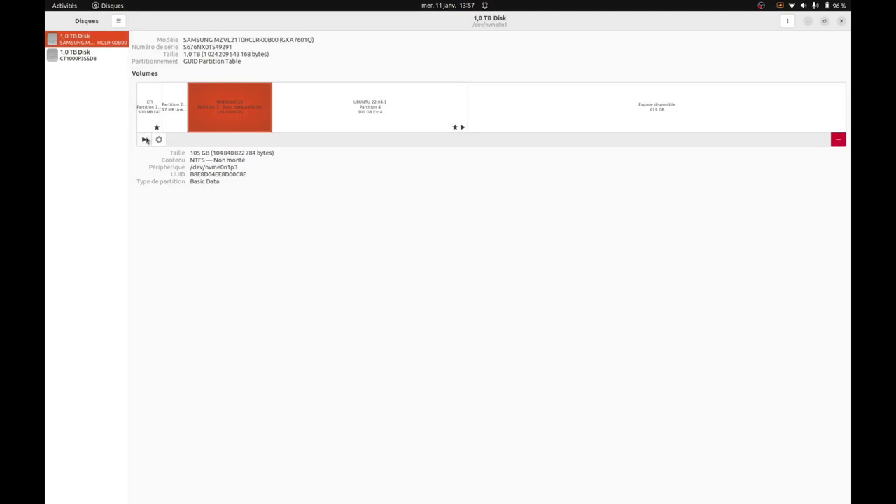
# Mount the WINDOWS 12 NTFS partition and open its root folders in Files
pyautogui.click(145, 138)
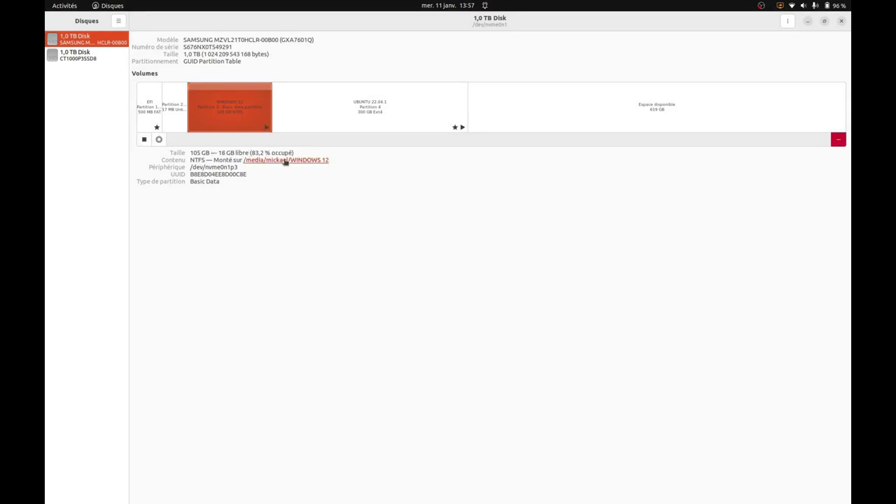
pyautogui.click(285, 160)
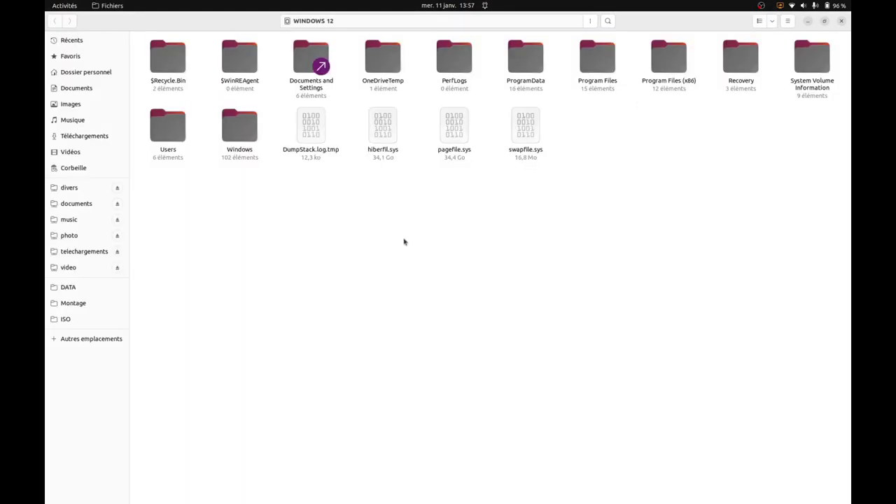
# Browse Documents and Settings to the user's Pictures folder and preview the espace de stockage screenshot
pyautogui.doubleClick(307, 68)
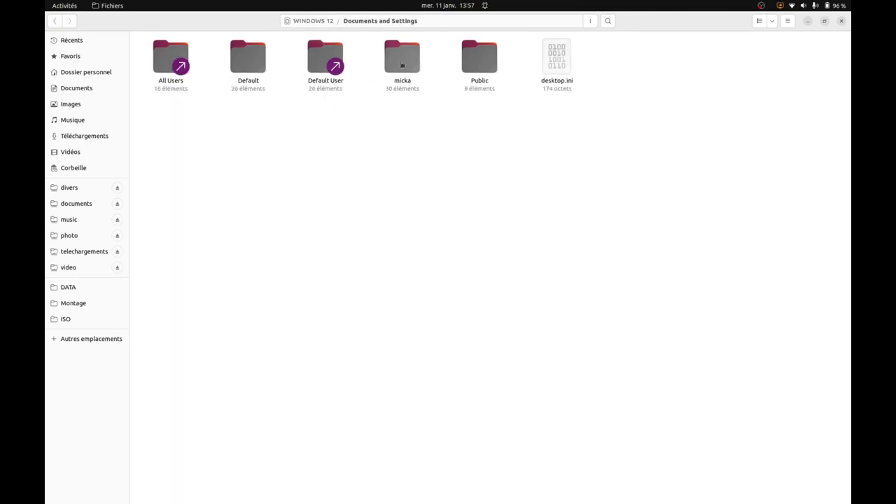
pyautogui.doubleClick(404, 66)
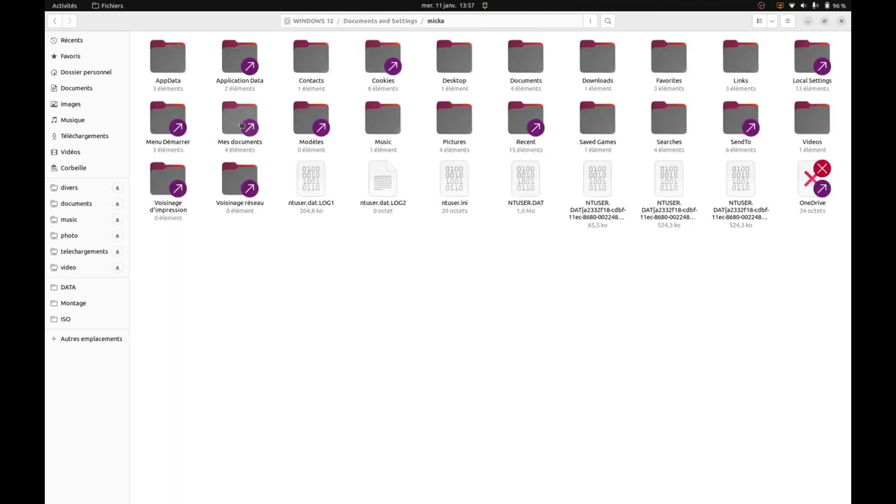
pyautogui.doubleClick(455, 121)
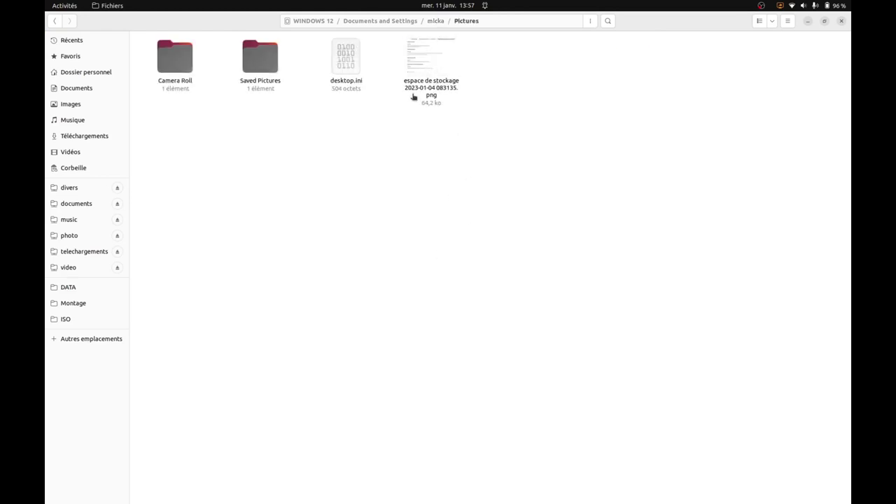
pyautogui.doubleClick(426, 75)
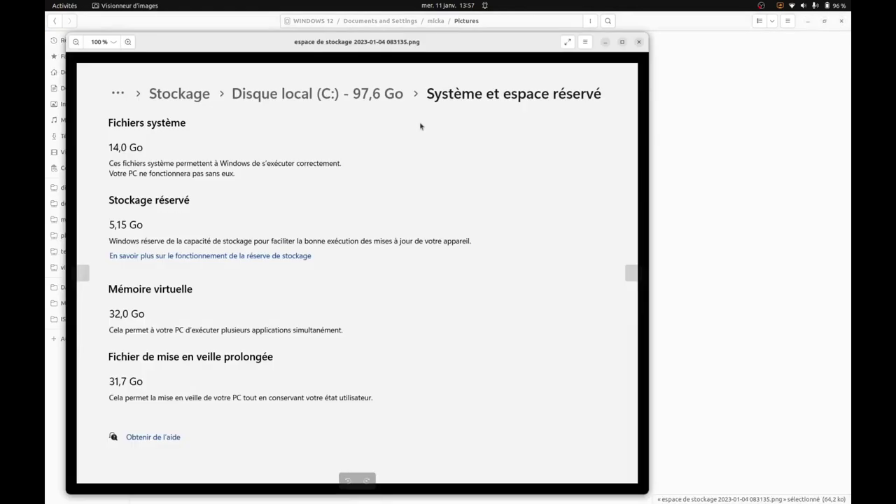
pyautogui.click(638, 43)
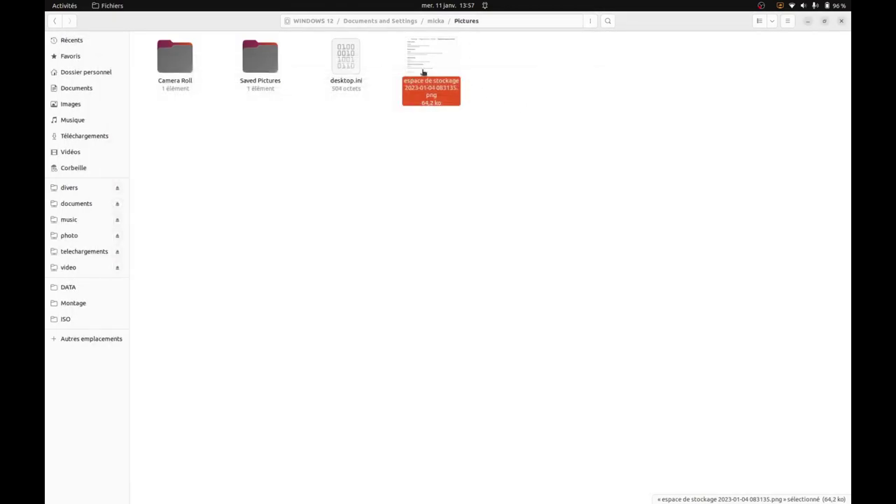
pyautogui.rightClick(423, 72)
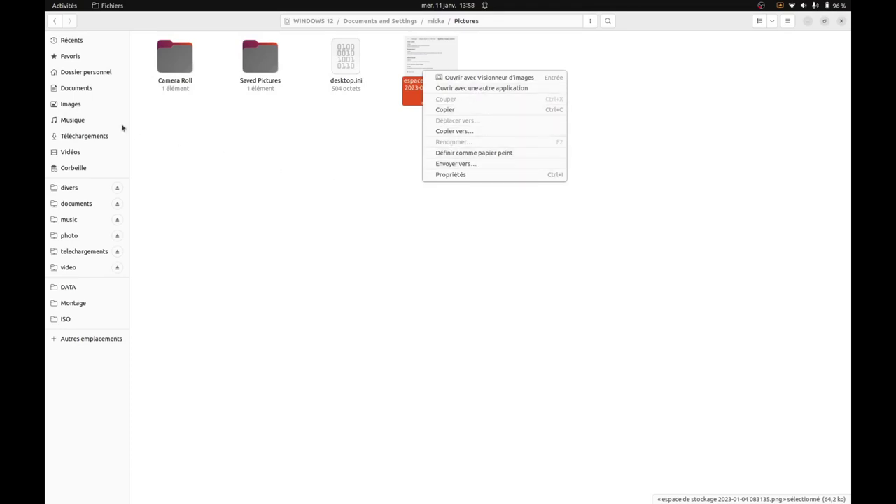
# Open the home Images folder in a new tab and view Telegramme Quimperlé.png
pyautogui.click(85, 107)
pyautogui.middleClick(84, 106)
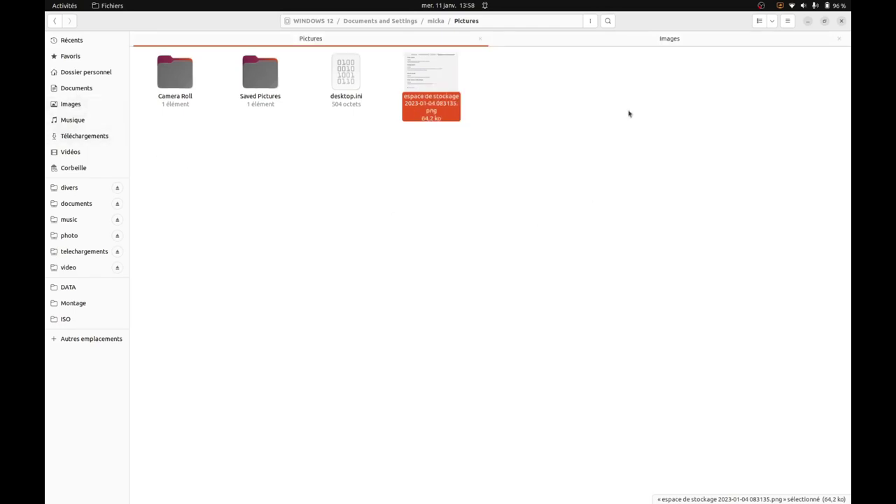
pyautogui.click(667, 40)
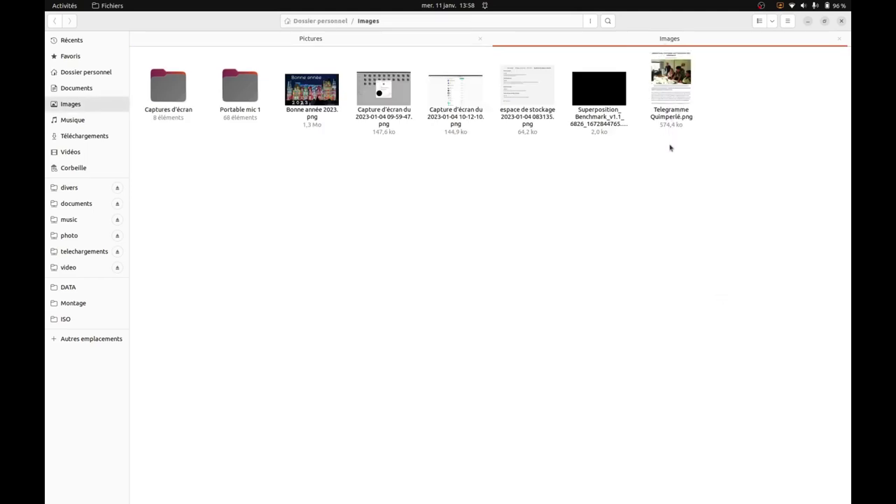
pyautogui.doubleClick(672, 91)
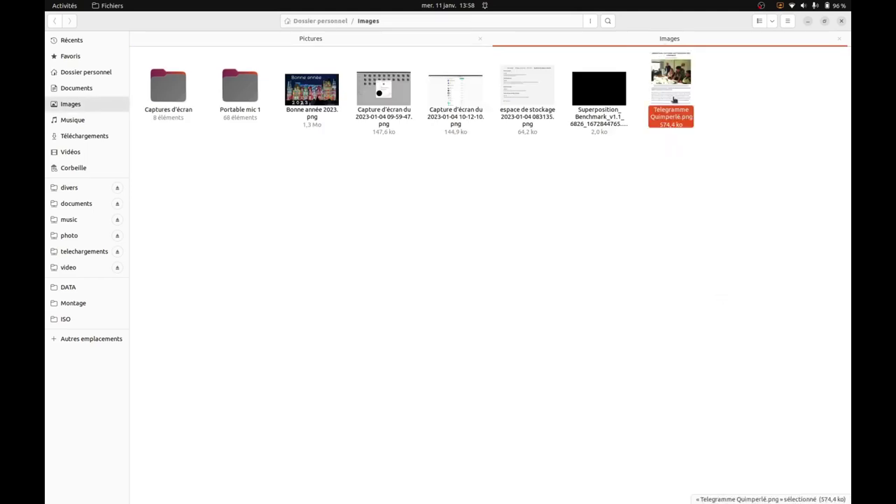
pyautogui.moveTo(297, 21); pyautogui.dragTo(467, 35)
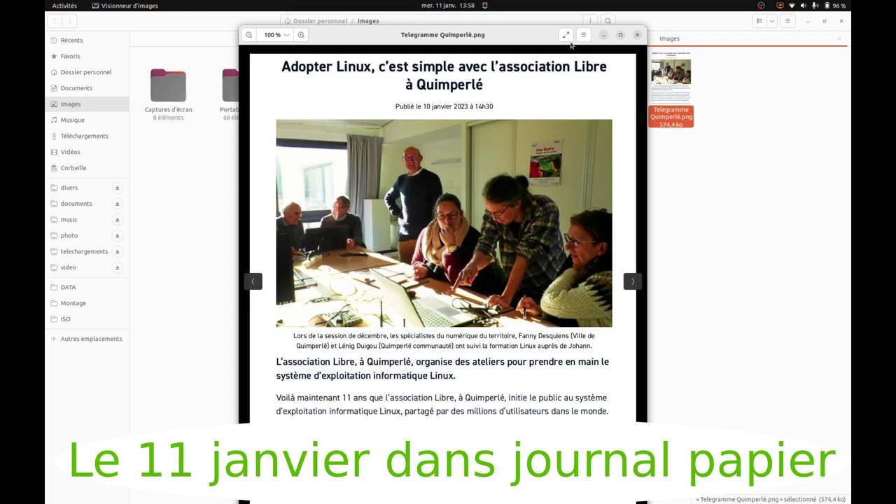
pyautogui.click(637, 36)
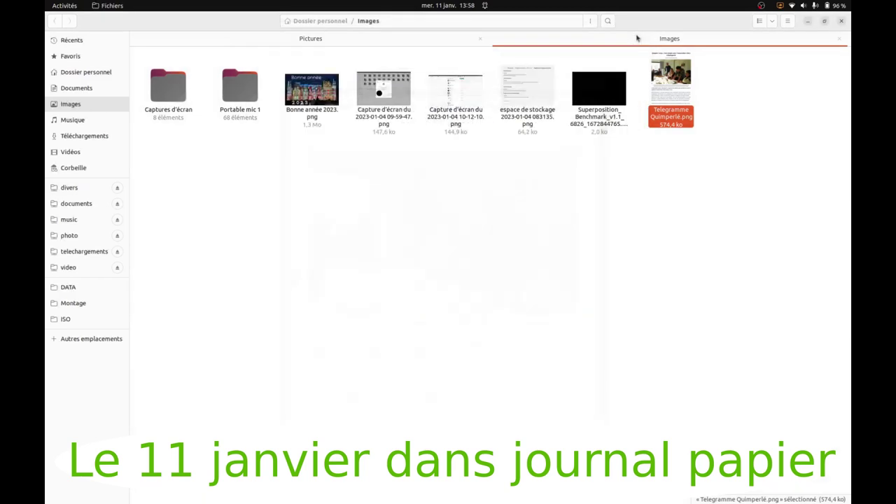
# Copy Telegramme Quimperlé.png and try pasting it into Windows Pictures, where Coller is greyed out
pyautogui.rightClick(671, 93)
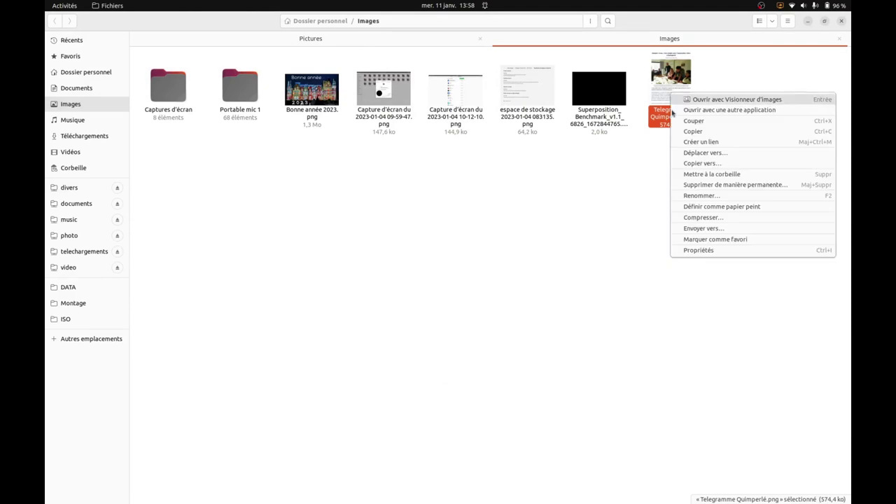
pyautogui.click(689, 131)
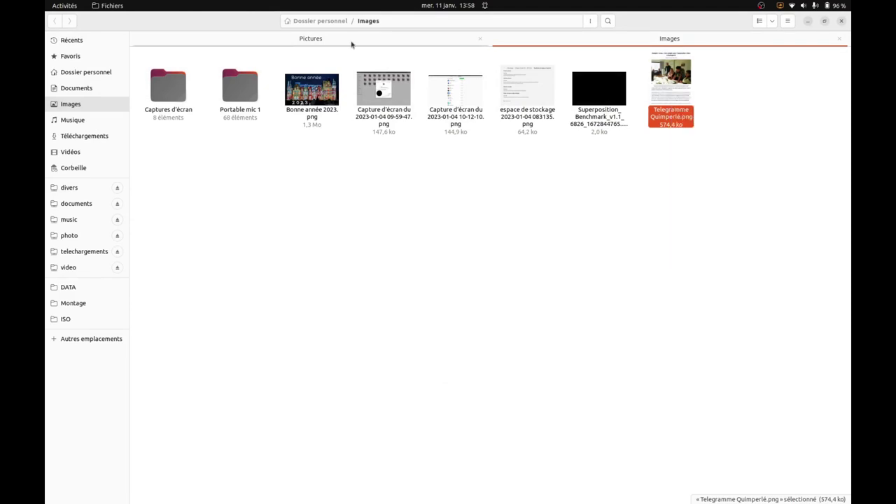
pyautogui.click(351, 44)
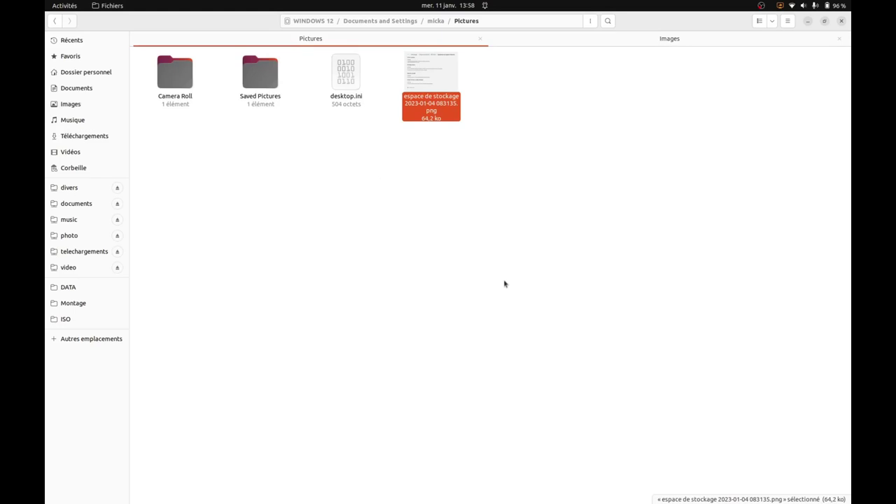
pyautogui.rightClick(451, 194)
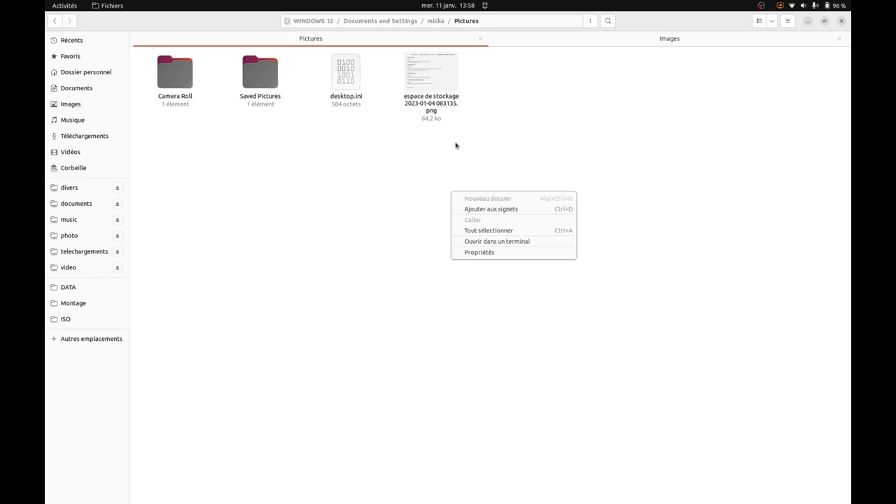
pyautogui.click(434, 162)
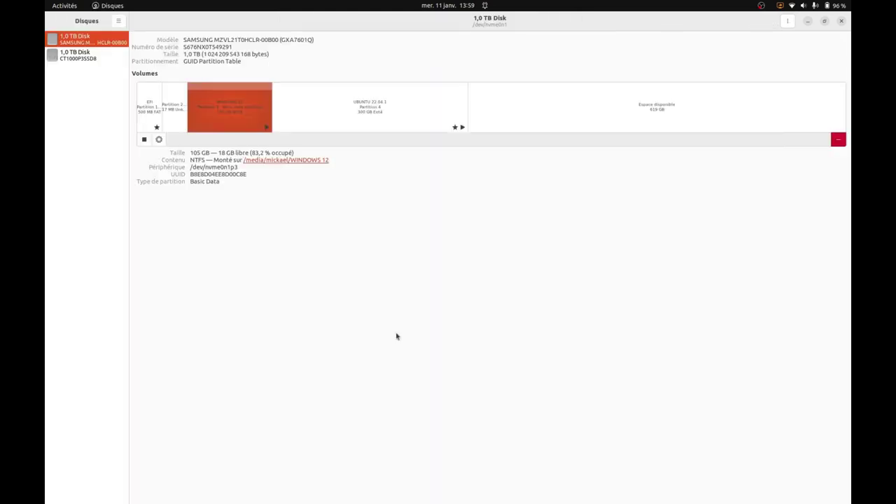
# Minimize the Disques window
pyautogui.click(808, 22)
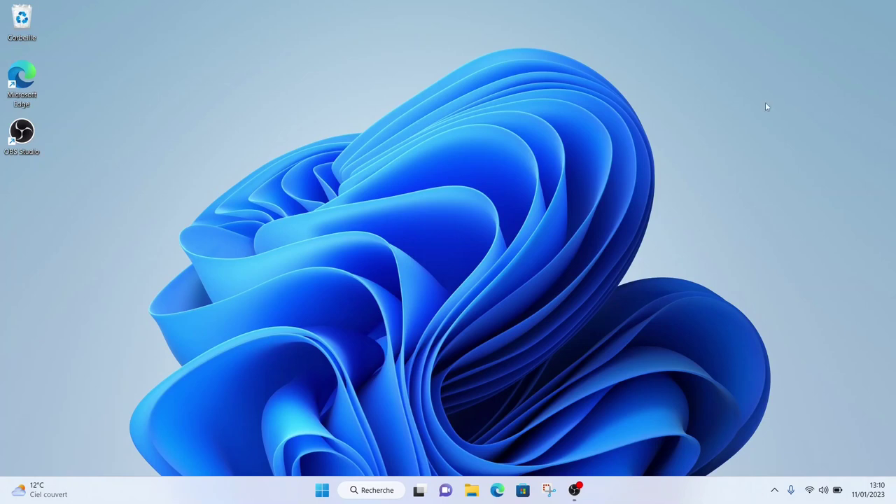
# From the Start menu, search 'paneau' and launch Panneau de configuration
pyautogui.click(316, 484)
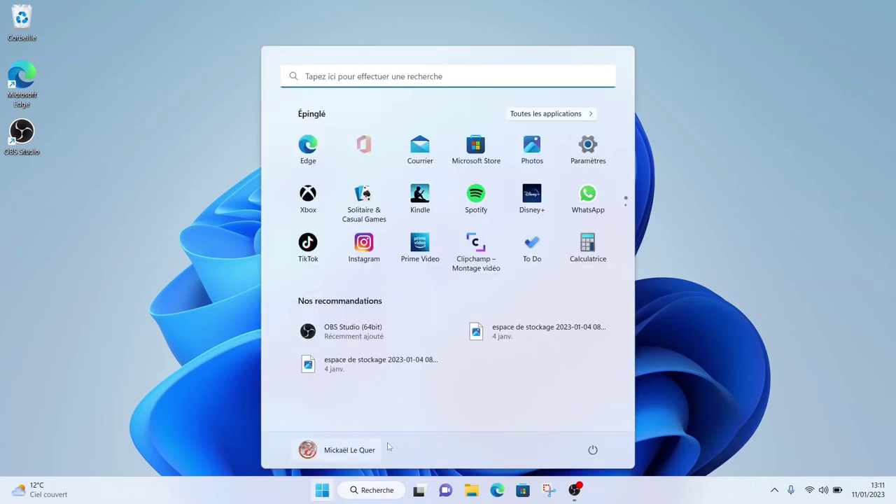
pyautogui.click(592, 450)
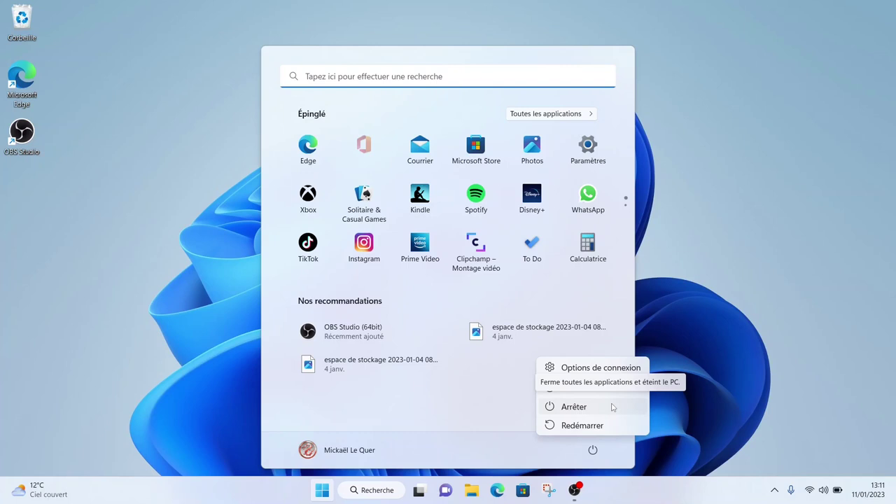
pyautogui.click(306, 76)
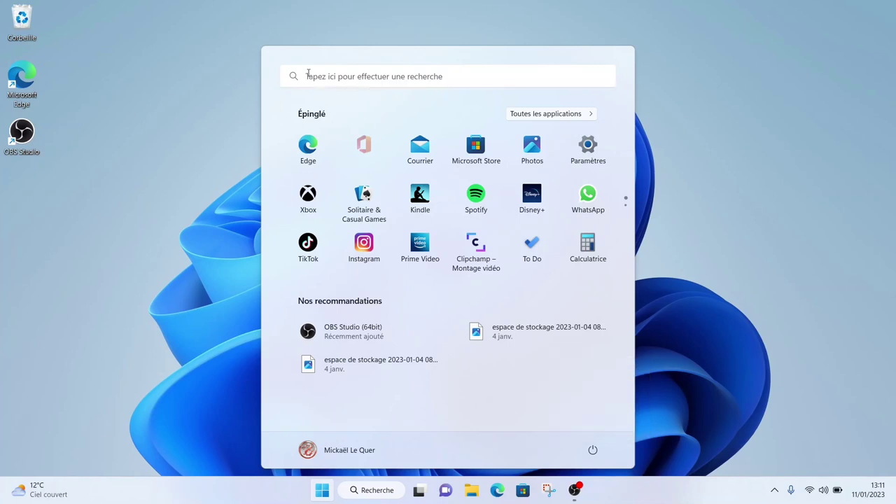
pyautogui.click(307, 76)
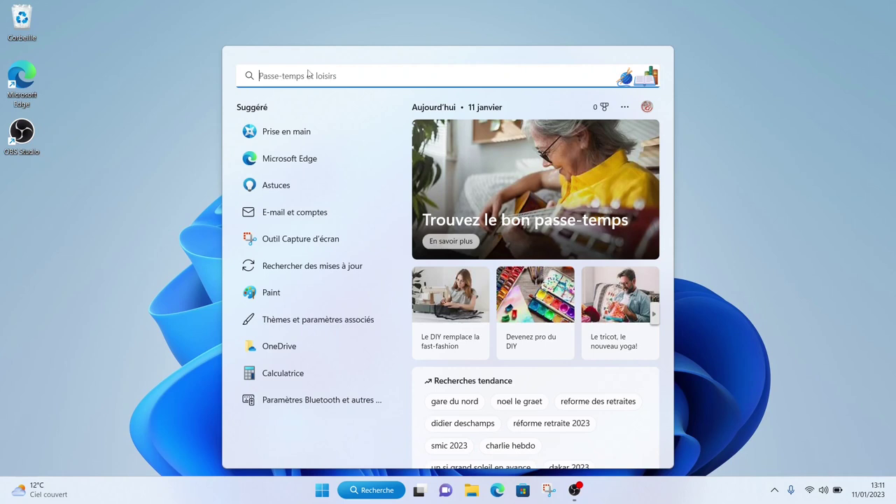
pyautogui.write('pane')
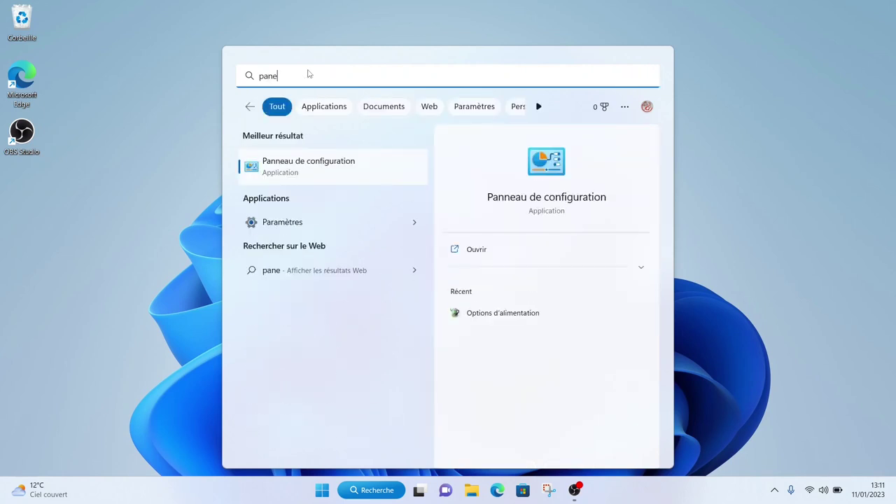
pyautogui.write('au')
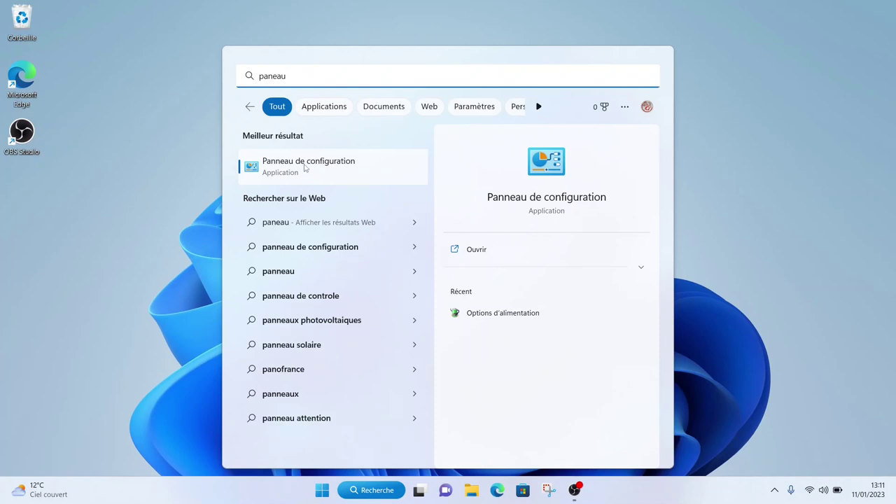
pyautogui.click(305, 166)
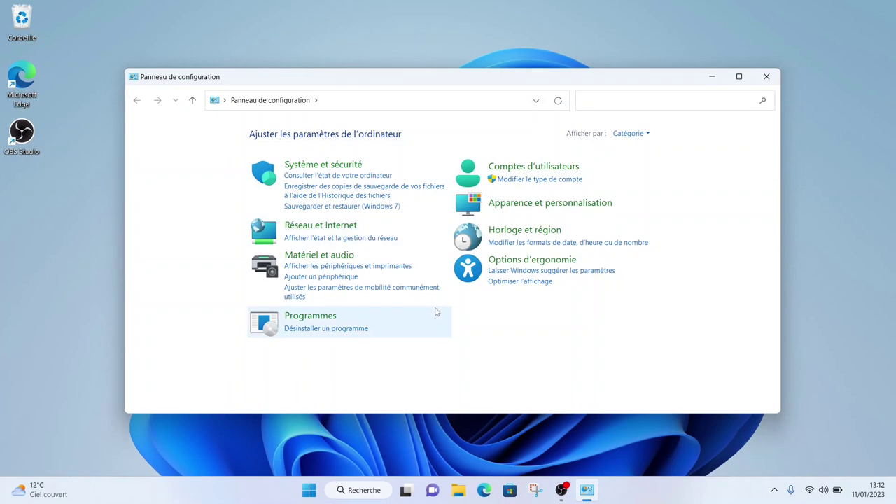
# In Options d'alimentation's shutdown settings, unlock admin options and untick Activer le démarrage rapide
pyautogui.click(316, 102)
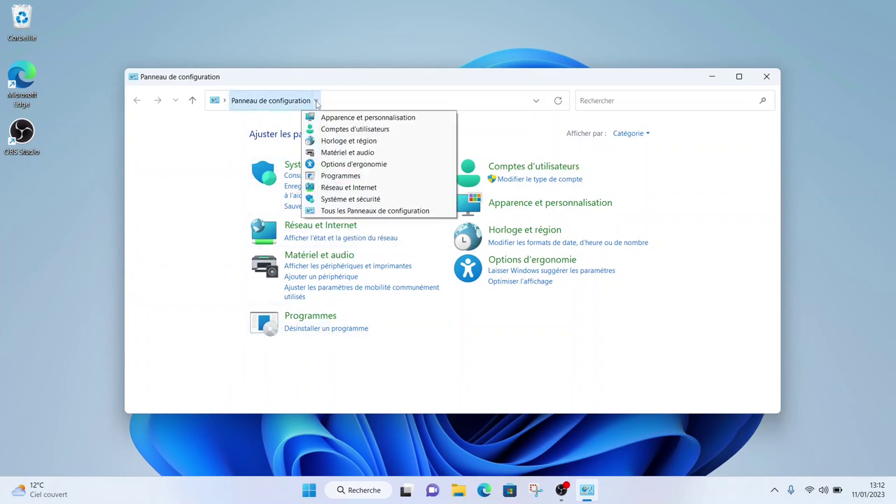
pyautogui.click(358, 211)
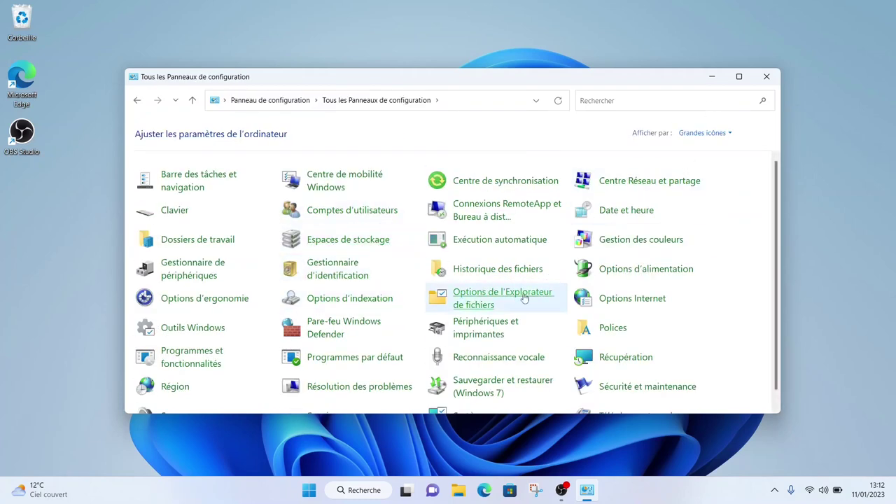
pyautogui.click(738, 76)
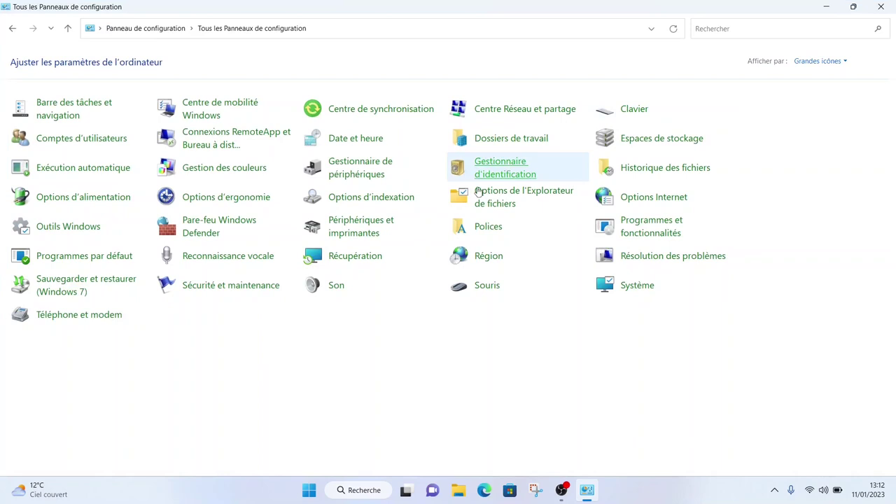
pyautogui.click(88, 202)
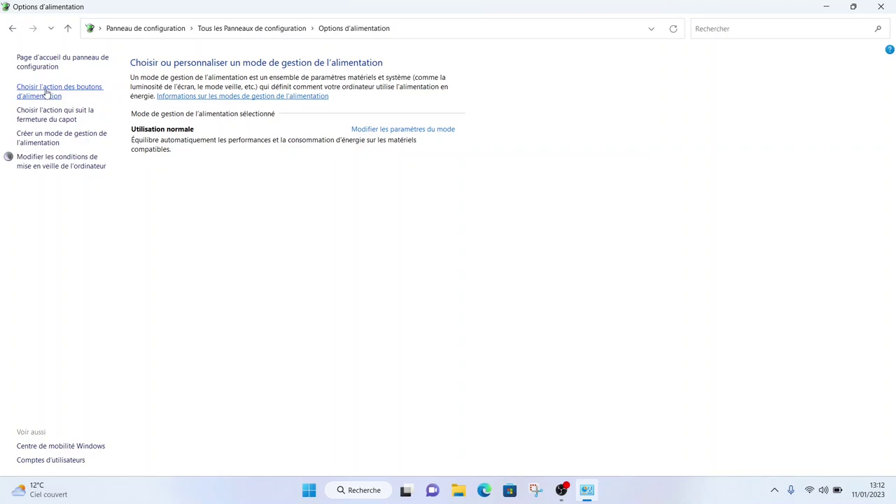
pyautogui.click(47, 92)
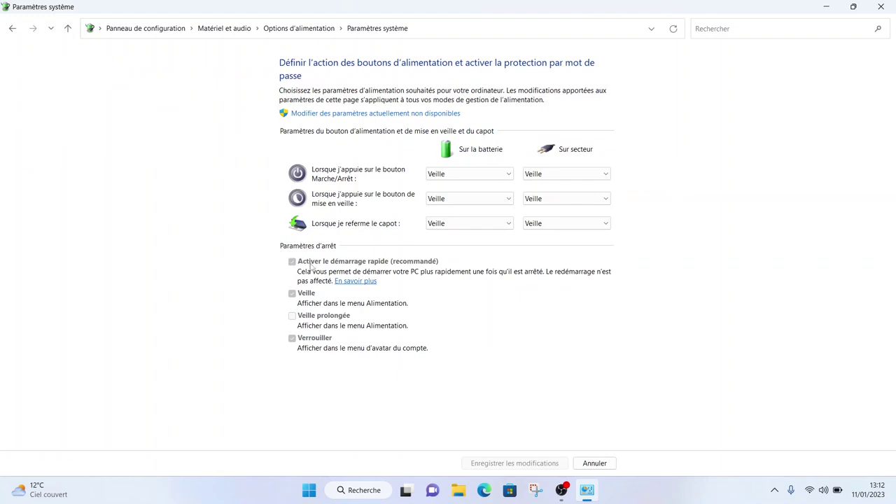
pyautogui.click(344, 114)
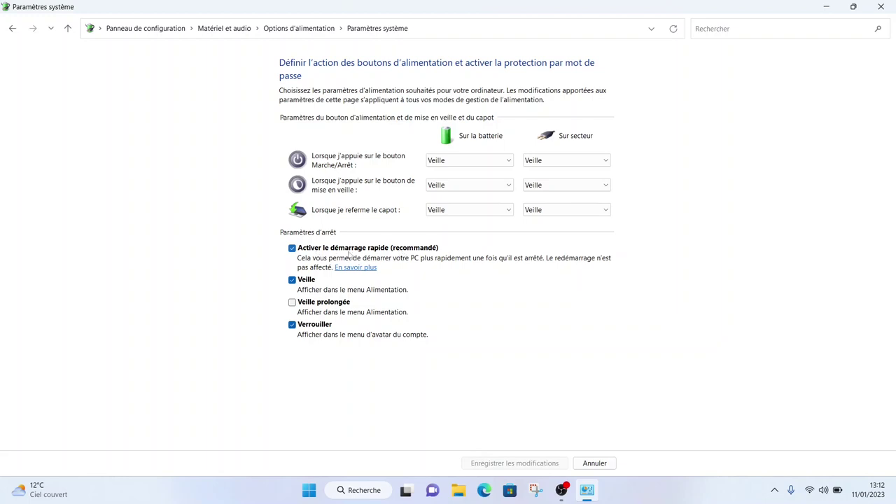
pyautogui.click(292, 250)
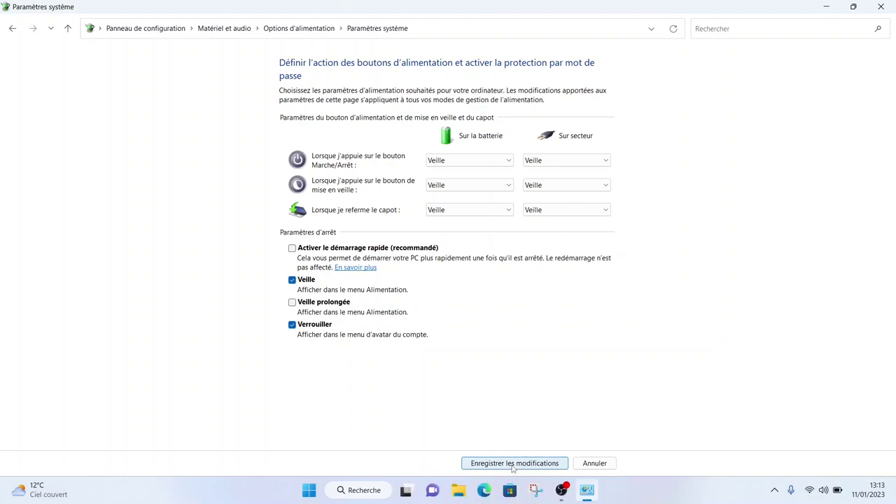
# Save the fast-startup change, then inspect the 279,40 Go partition in Gestion des disques
pyautogui.click(513, 465)
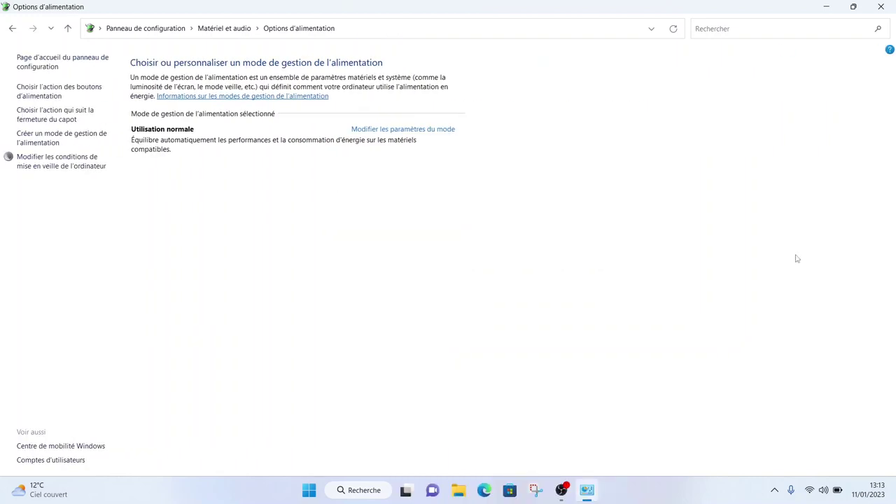
pyautogui.click(881, 7)
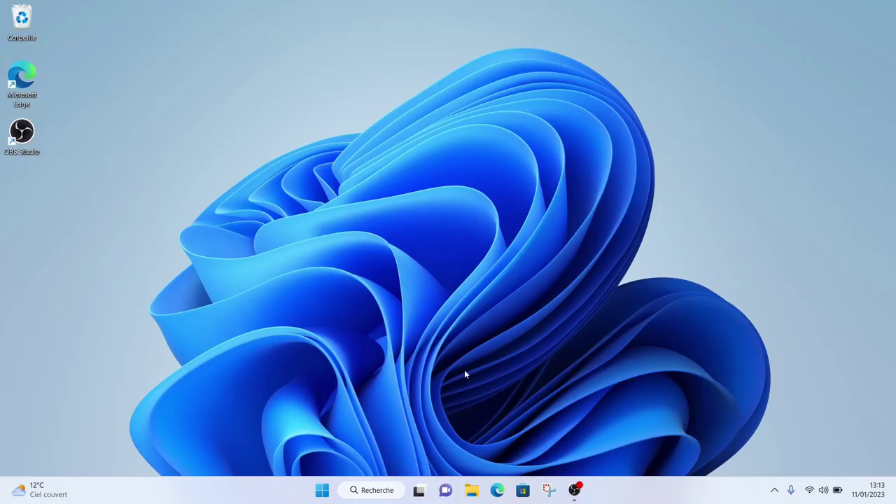
pyautogui.press('super+x')
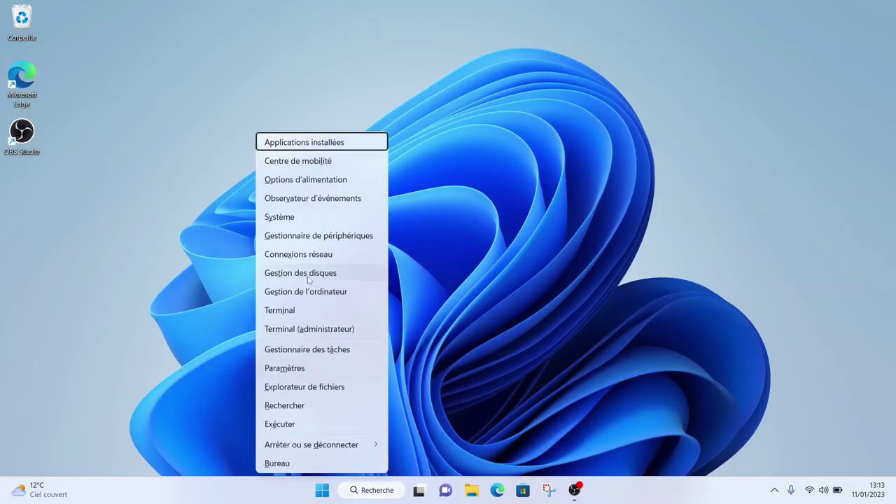
pyautogui.click(307, 273)
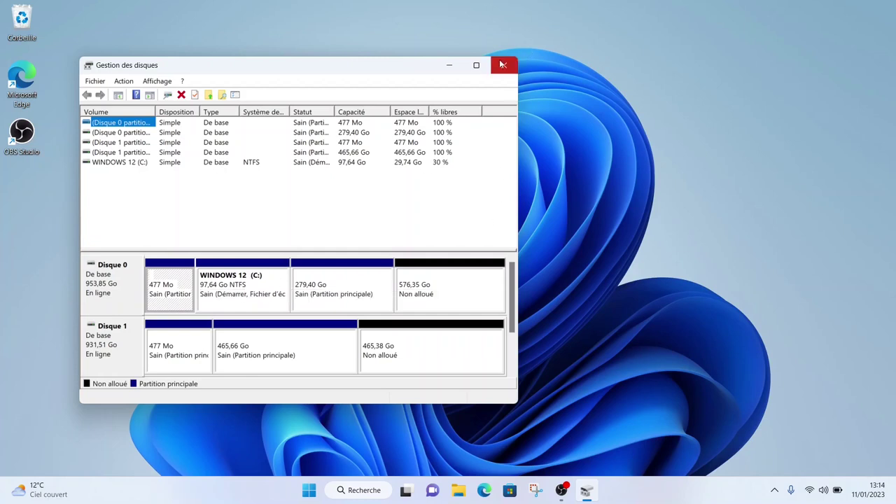
pyautogui.click(316, 275)
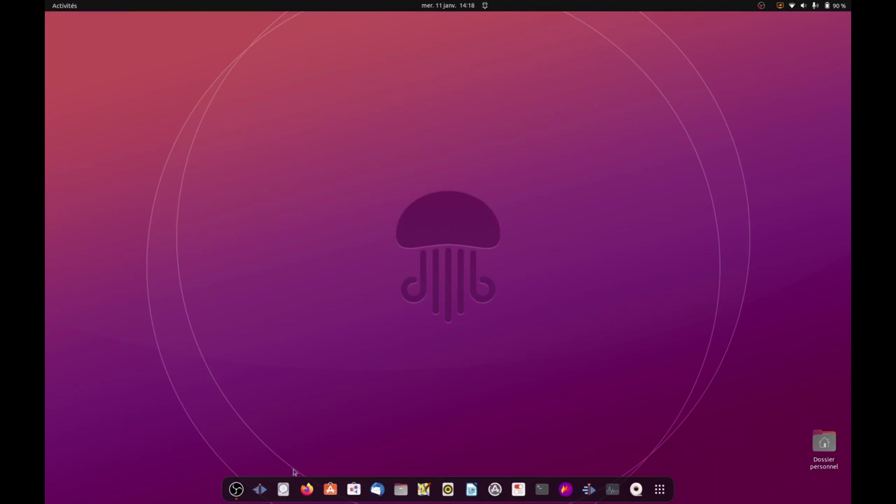
# Relabel the 1,0 TB Samsung disk's WINDOWS 12 partition to WINDOWS 11
pyautogui.click(283, 488)
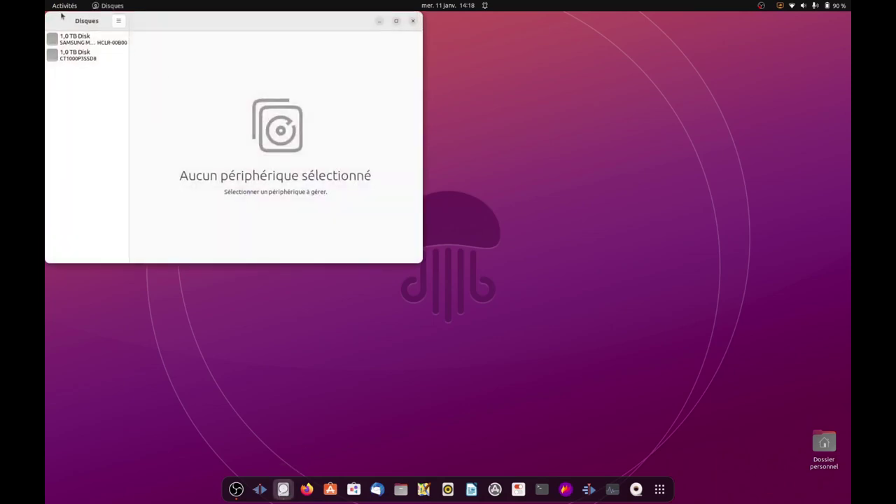
pyautogui.click(74, 39)
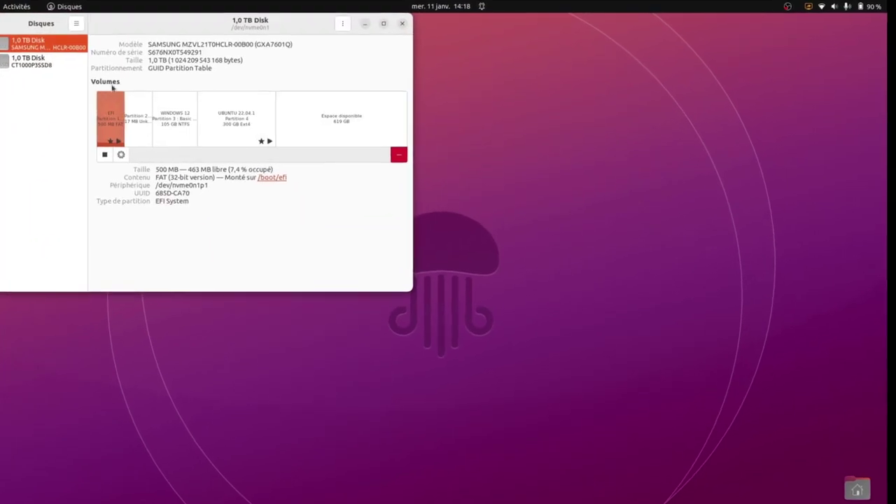
pyautogui.click(162, 123)
pyautogui.click(107, 160)
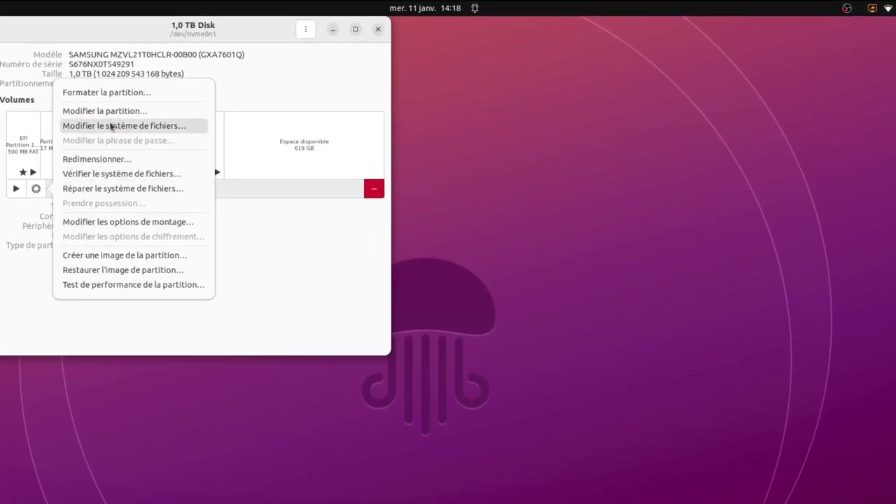
pyautogui.click(110, 125)
pyautogui.click(155, 177)
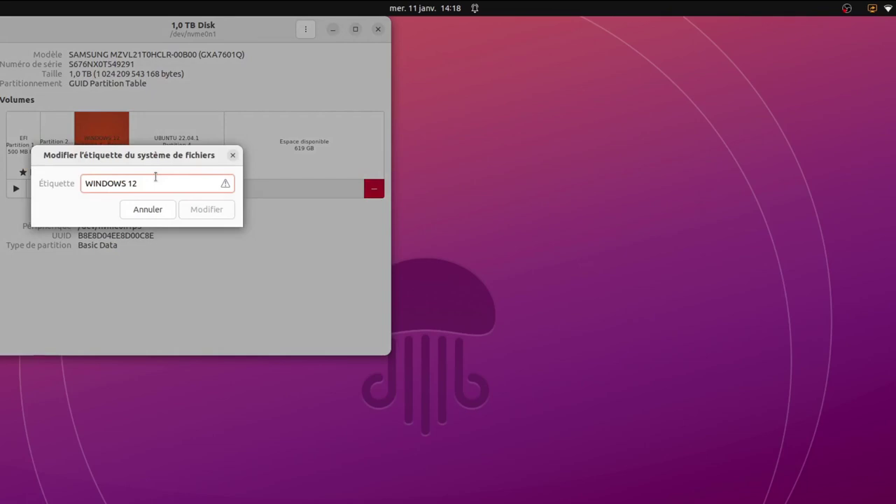
pyautogui.press('BackSpace')
pyautogui.press('Return')
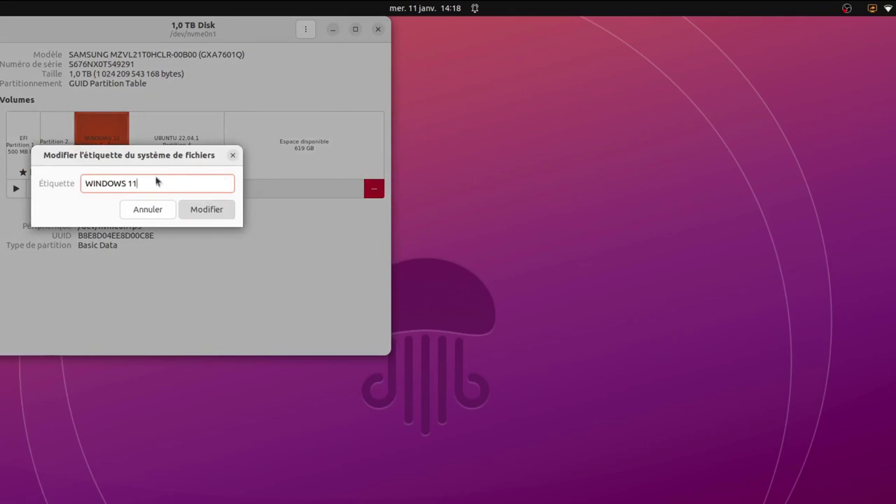
# Authorize with the account password, then mount WINDOWS 11 and open its files
pyautogui.write('a*******')
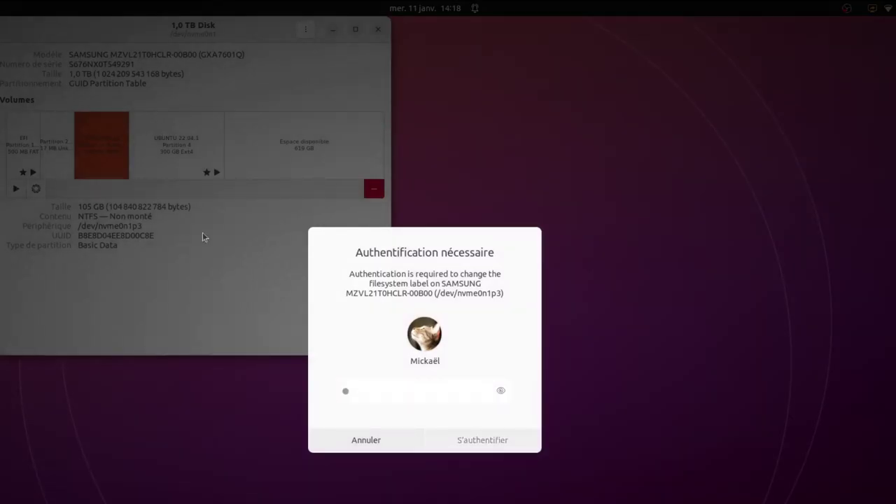
pyautogui.press('Return')
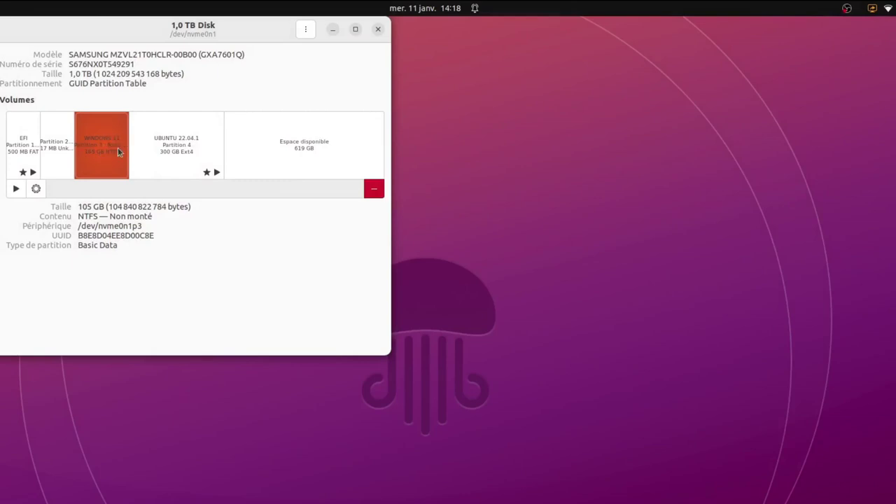
pyautogui.click(16, 188)
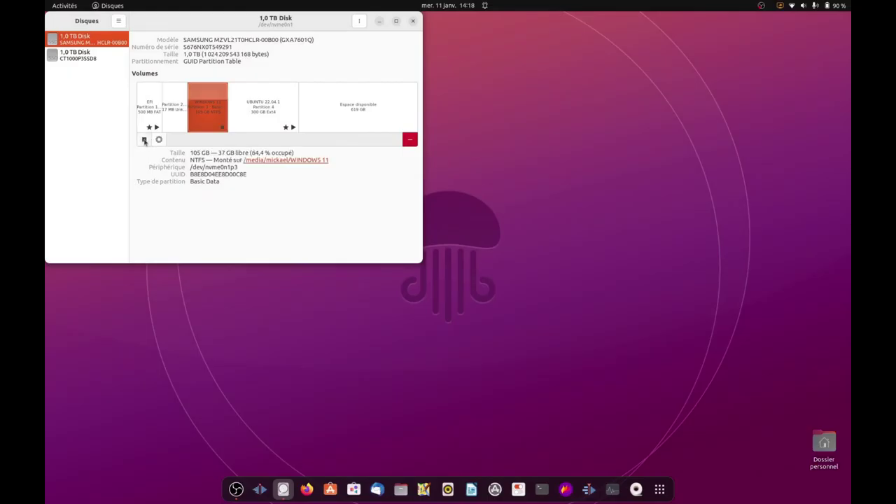
pyautogui.click(304, 161)
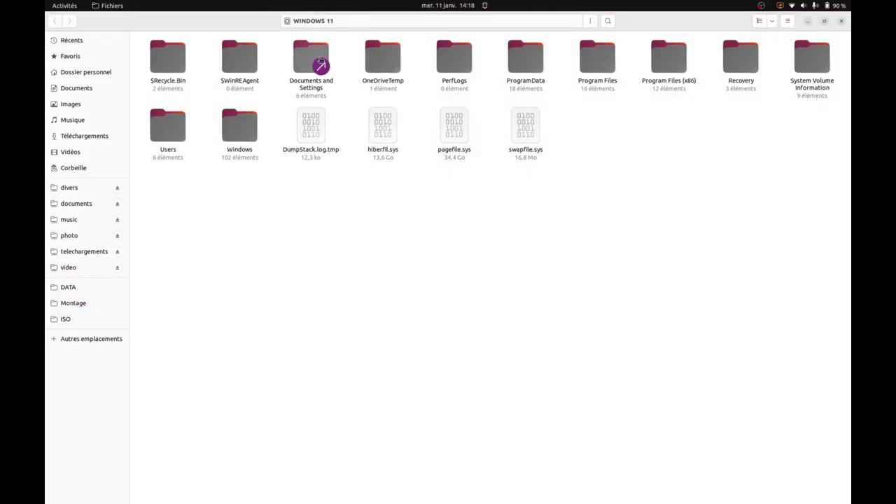
pyautogui.doubleClick(317, 59)
pyautogui.doubleClick(403, 68)
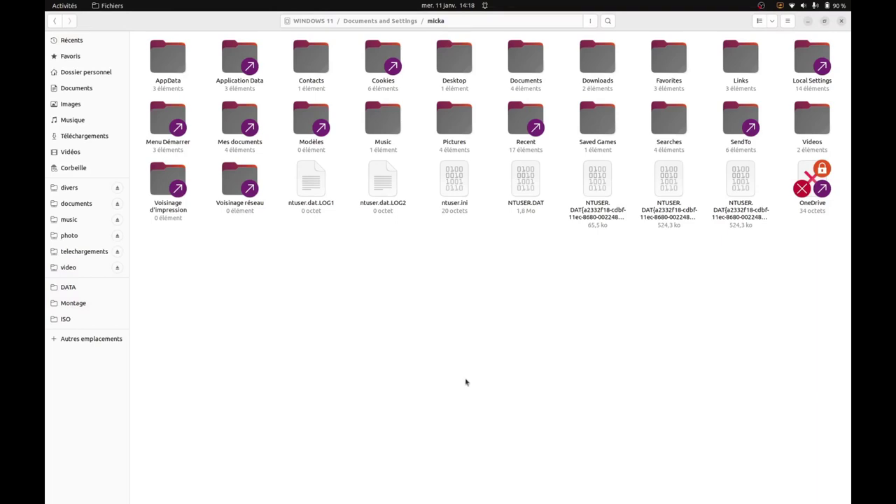
pyautogui.doubleClick(812, 117)
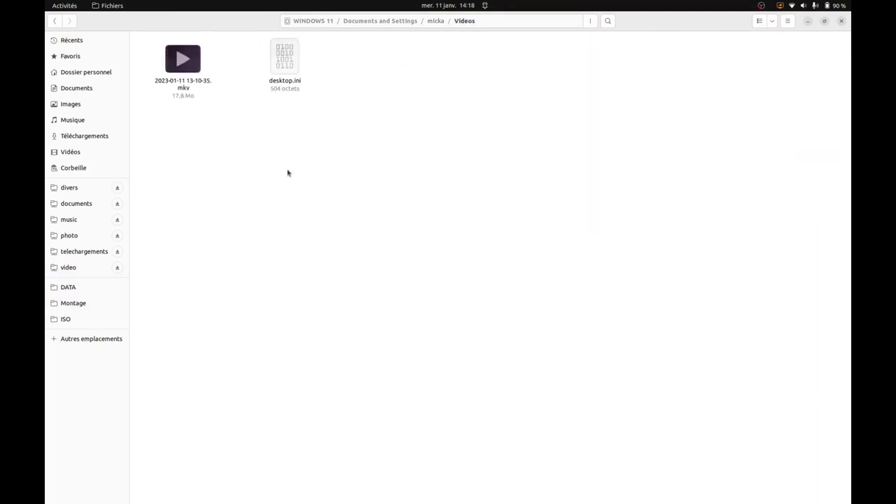
pyautogui.moveTo(142, 56); pyautogui.dragTo(187, 85)
pyautogui.rightClick(186, 85)
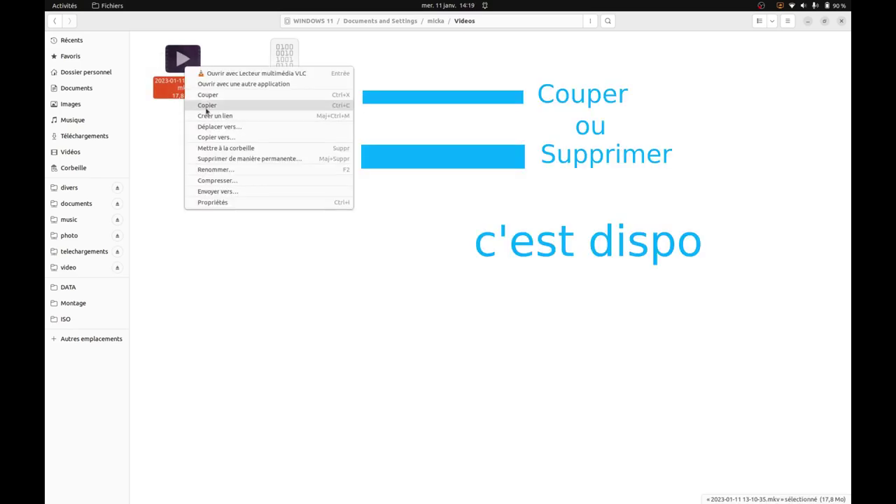
pyautogui.click(206, 106)
pyautogui.click(70, 152)
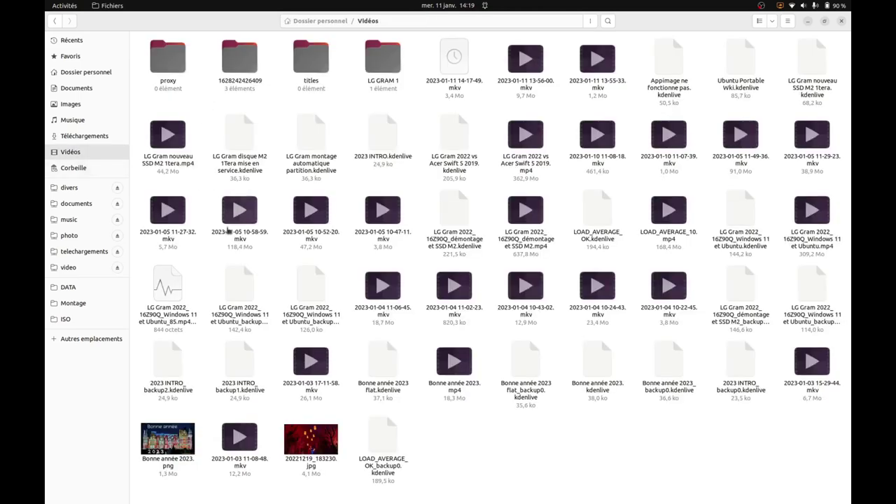
pyautogui.rightClick(475, 426)
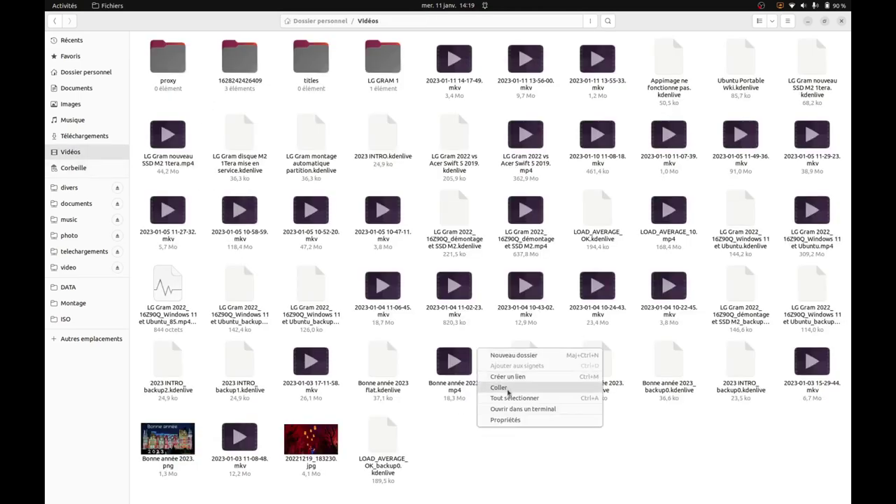
pyautogui.click(508, 388)
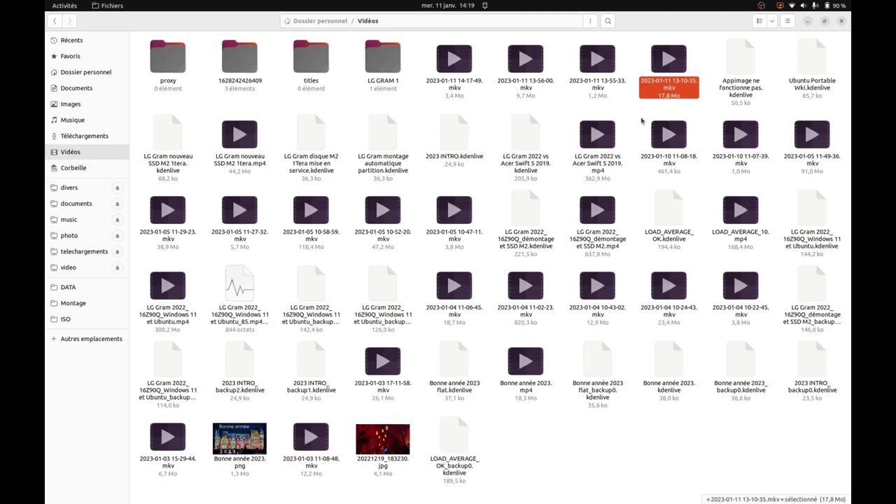
pyautogui.rightClick(669, 60)
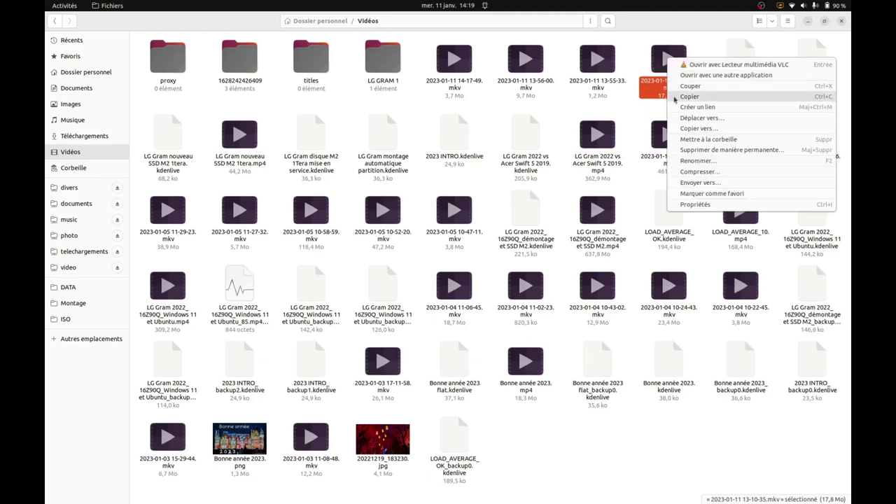
pyautogui.click(693, 96)
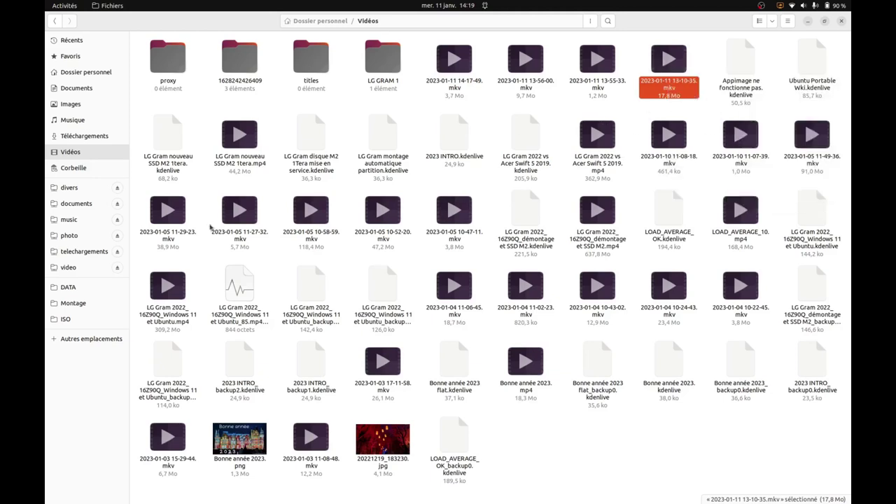
# Paste the video into DATA's Montage > Désactiver démarrage rapide Windows 11 folder
pyautogui.click(69, 306)
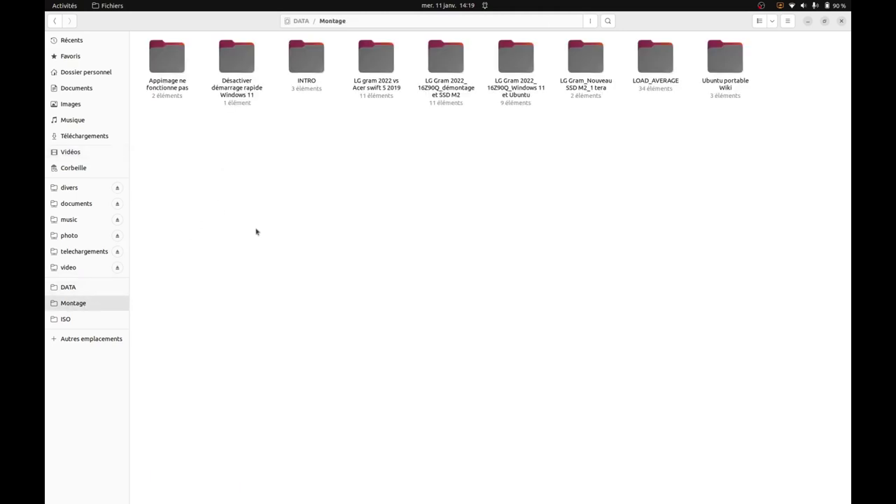
pyautogui.doubleClick(229, 61)
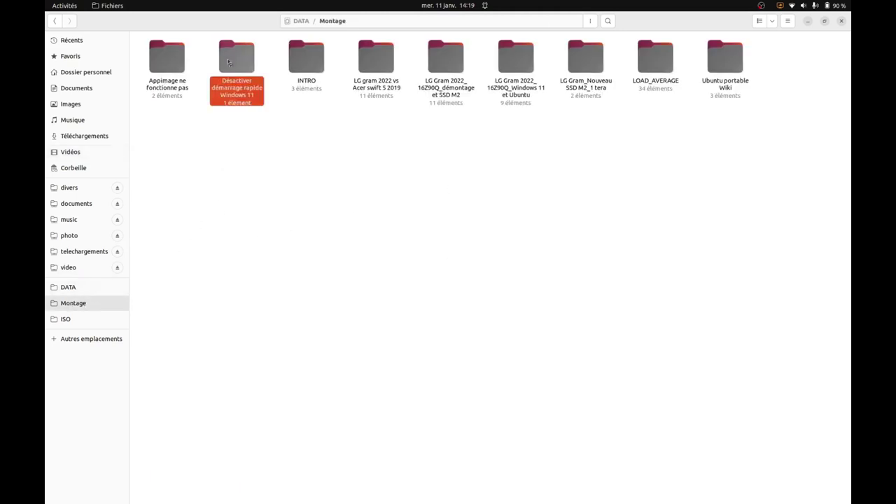
pyautogui.rightClick(274, 144)
pyautogui.click(313, 183)
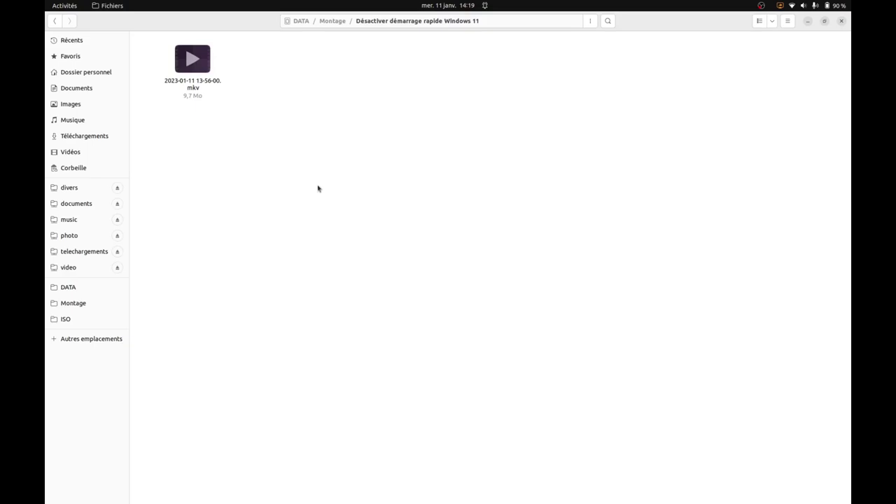